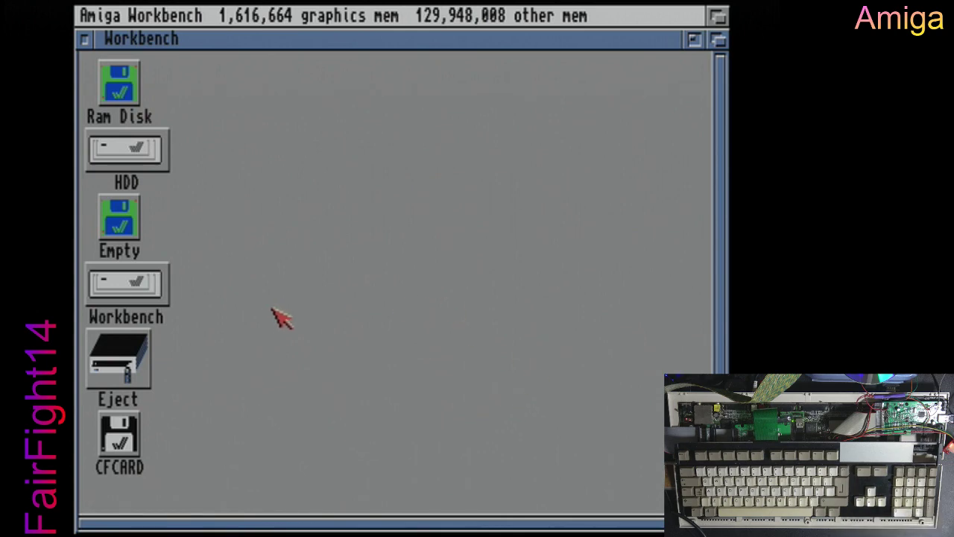
Step: Open the B drawer of WHDLoad - Games, inside the WHDLoad drawer on the HDD volume
{"action": "double_click", "coordinate": [157, 160]}
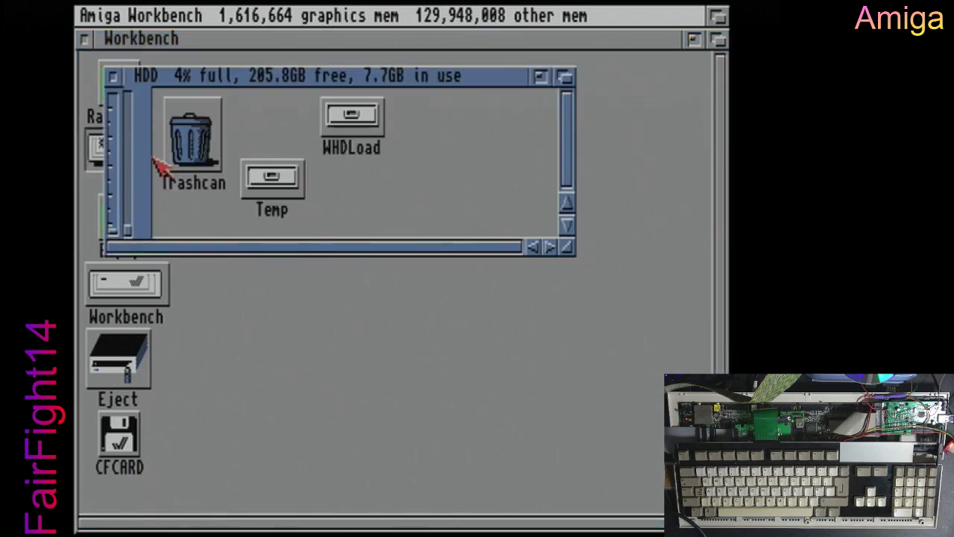
{"action": "left_click", "coordinate": [343, 127]}
{"action": "double_click", "coordinate": [343, 127]}
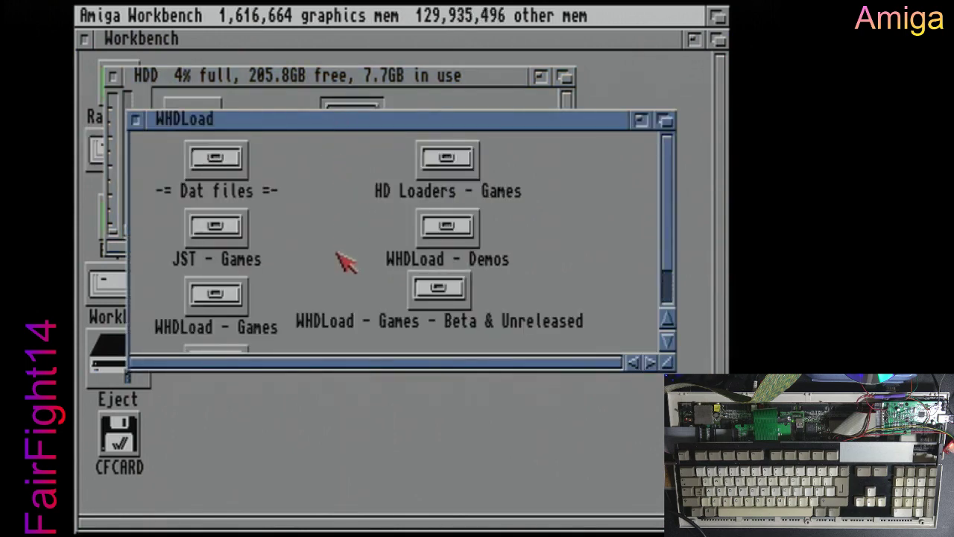
{"action": "double_click", "coordinate": [203, 299]}
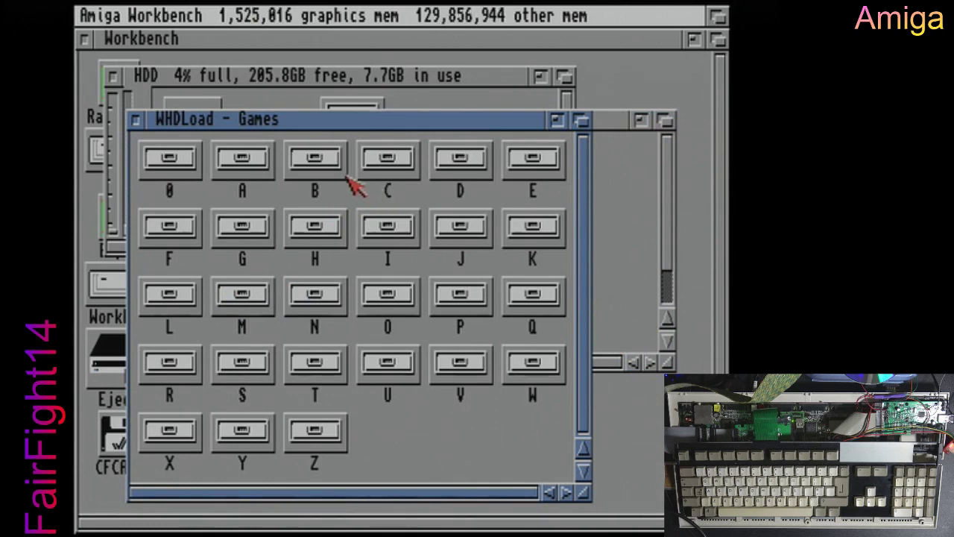
{"action": "double_click", "coordinate": [347, 176]}
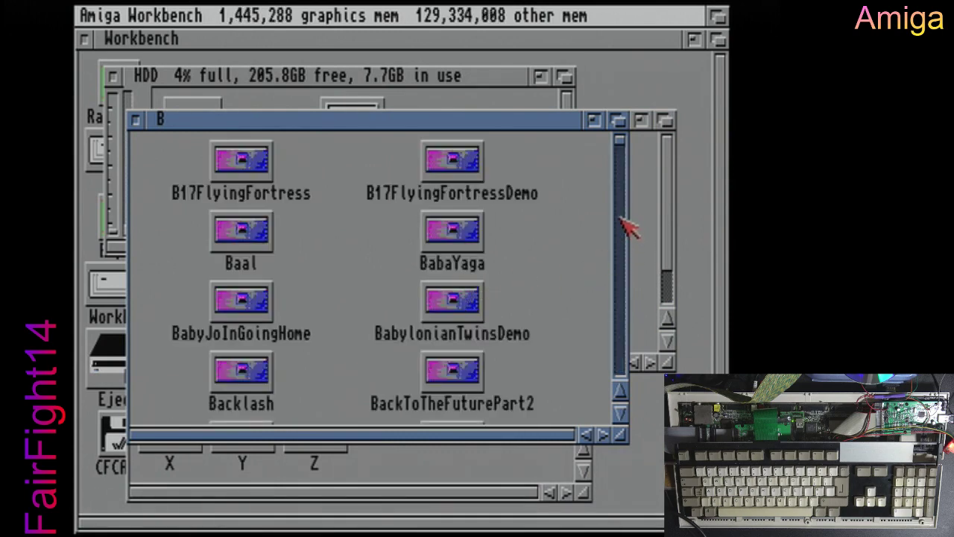
Step: Find the BubbaNStixCD32 drawer among the B games, open it and launch the game
{"action": "scroll", "coordinate": [633, 253], "scroll_direction": "down", "scroll_amount": 14}
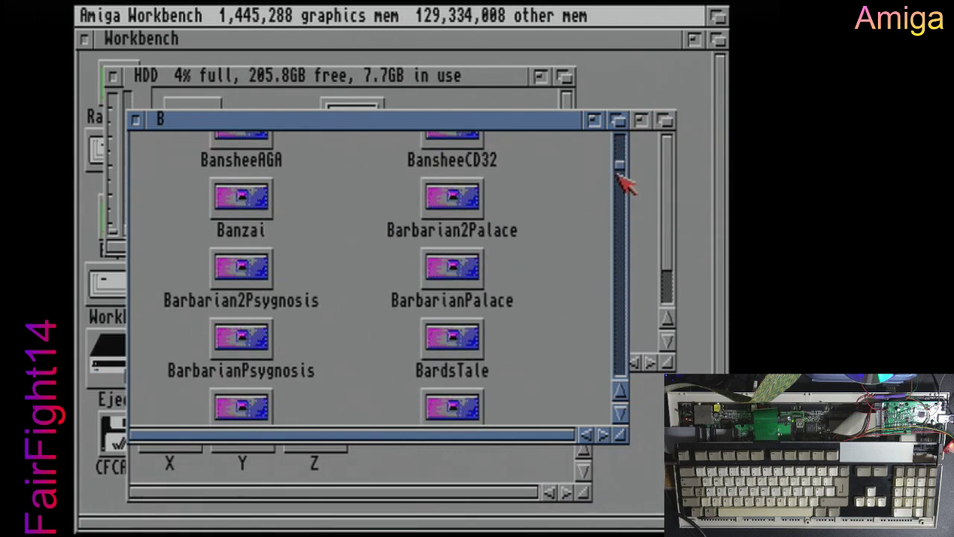
{"action": "left_click_drag", "start_coordinate": [624, 175], "coordinate": [625, 349]}
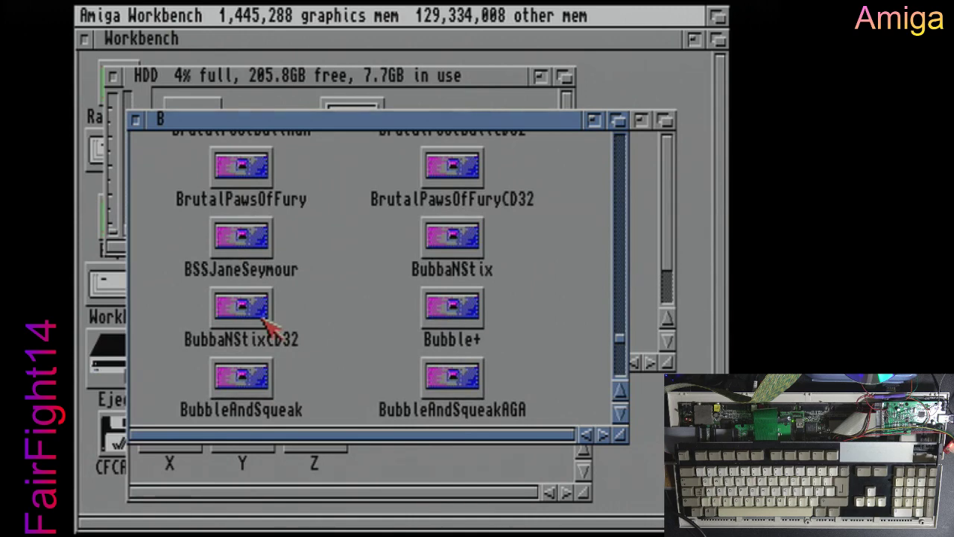
{"action": "double_click", "coordinate": [265, 320]}
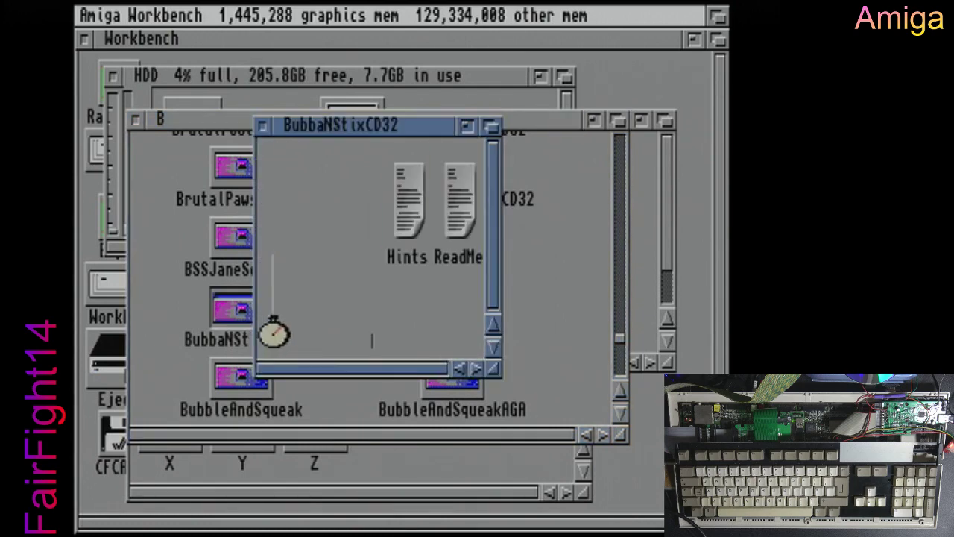
{"action": "double_click", "coordinate": [308, 294]}
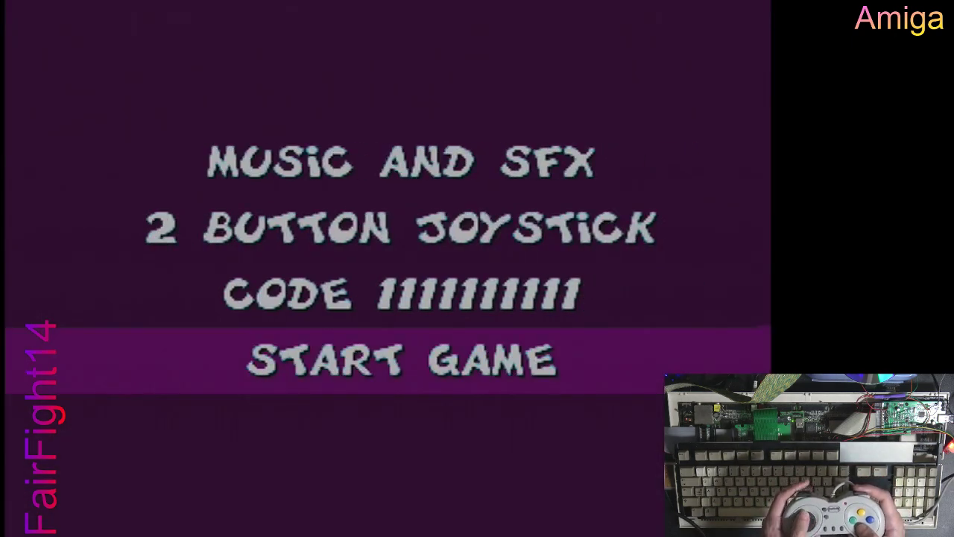
Step: Go through the game's options screen and start the game at stage 1
{"action": "key", "text": "Up"}
{"action": "key", "text": "Up"}
{"action": "key", "text": "Up"}
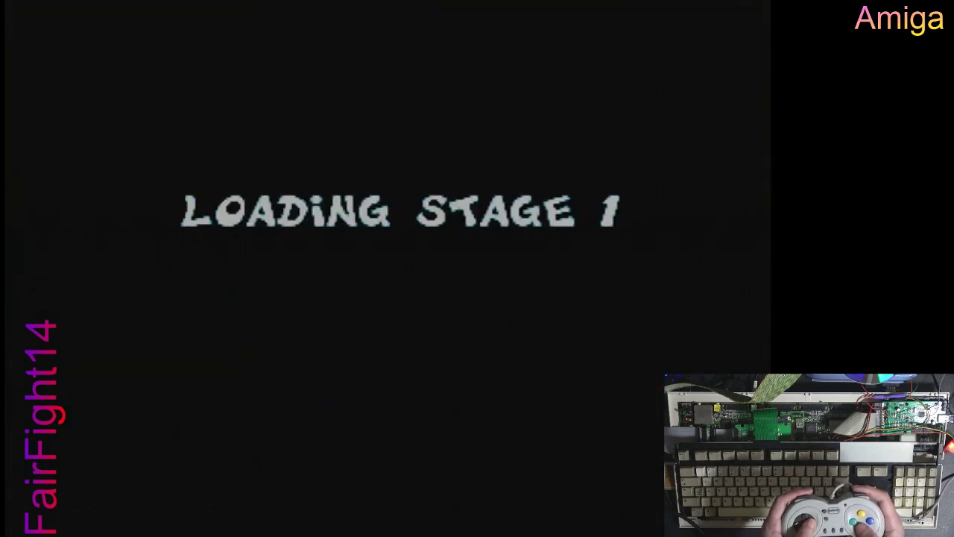
{"action": "key", "text": "Left"}
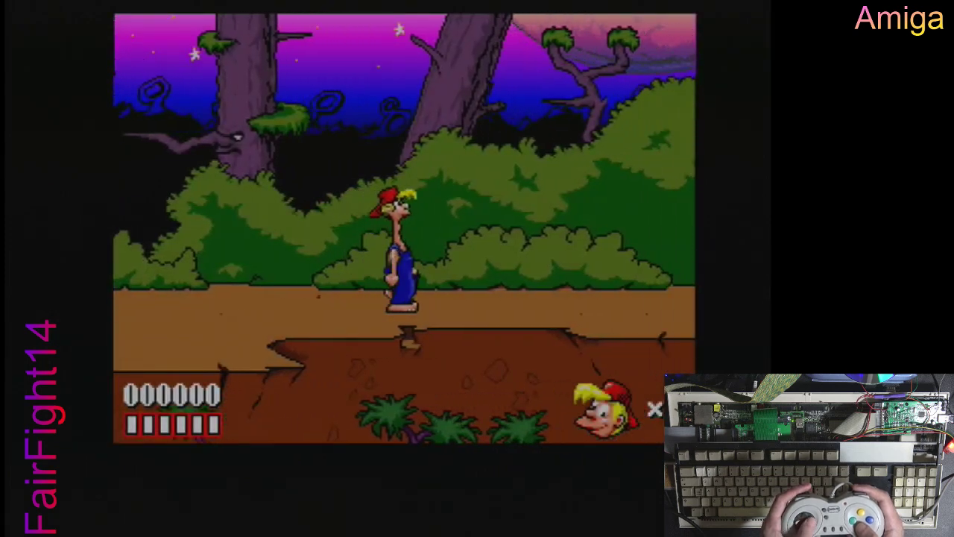
{"action": "key", "text": "Left"}
{"action": "key", "text": "Right"}
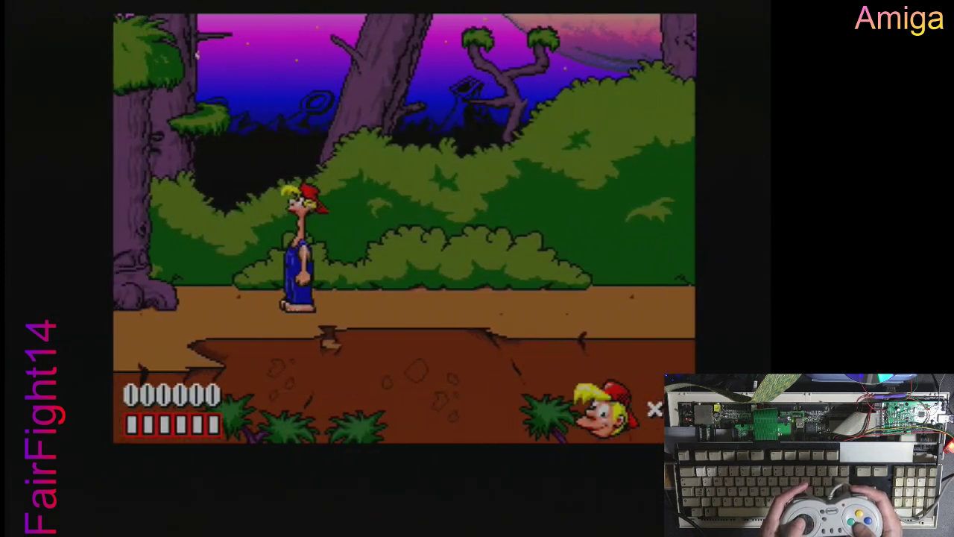
{"action": "key", "text": "Left"}
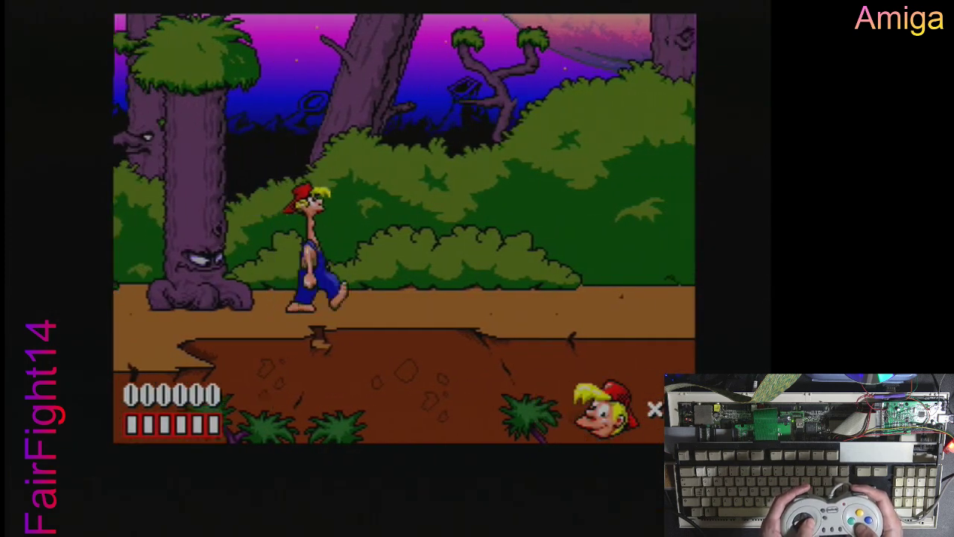
{"action": "key", "text": "Left"}
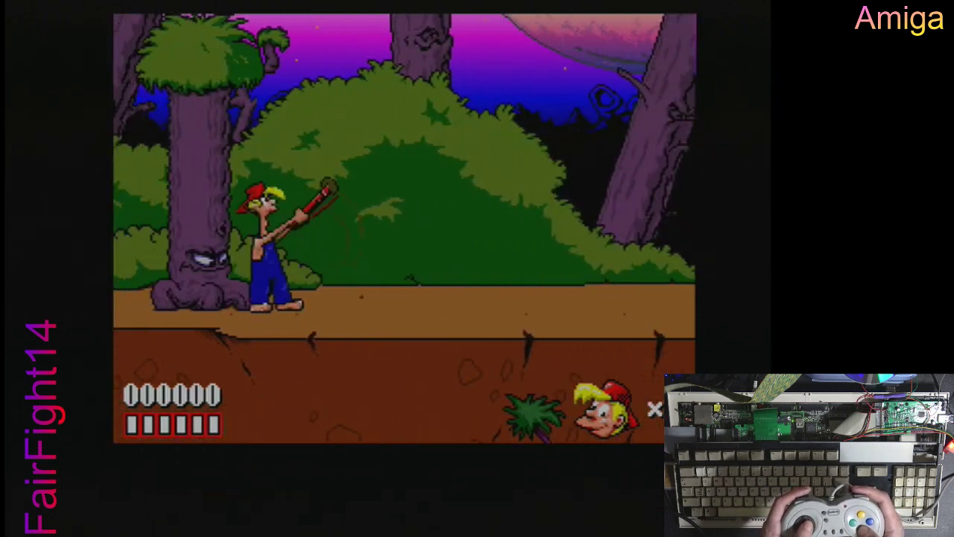
{"action": "key", "text": "space"}
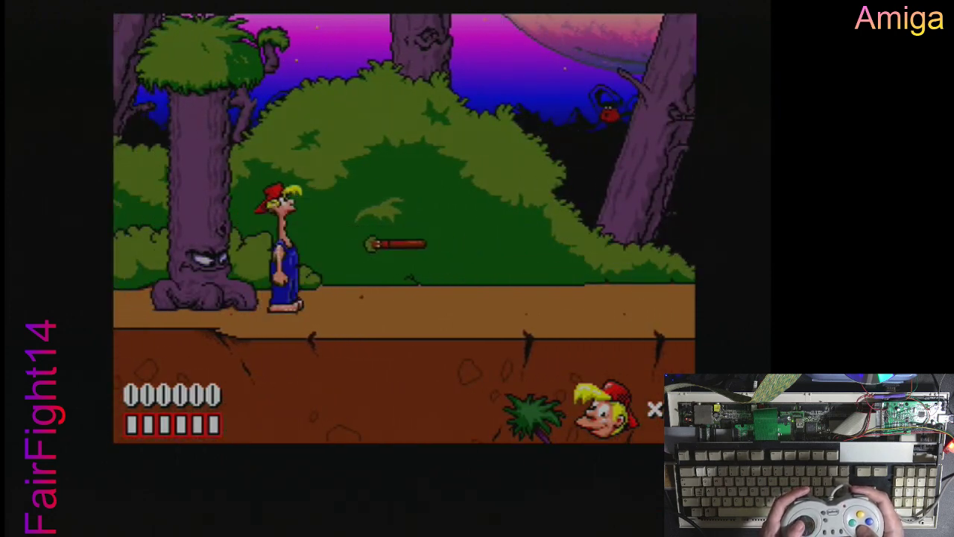
{"action": "key", "text": "Left"}
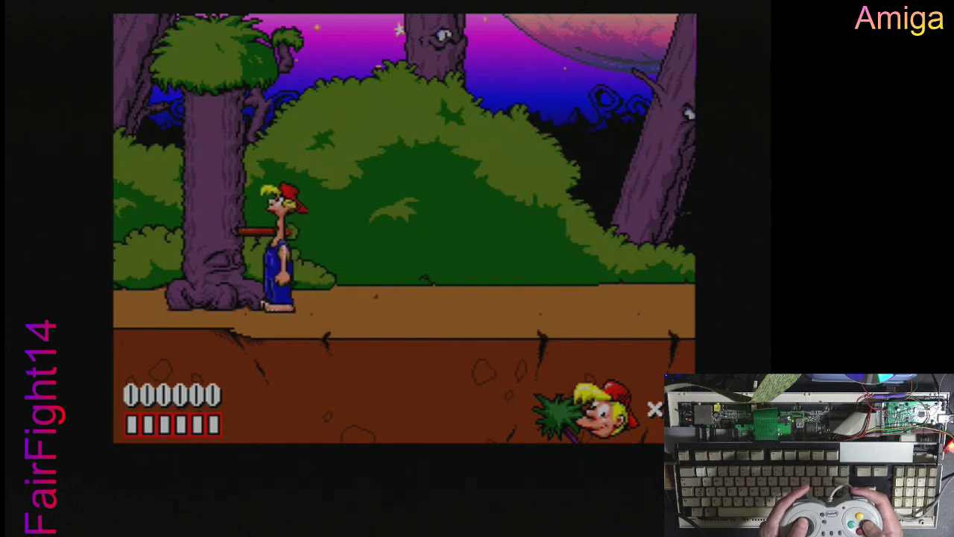
{"action": "key", "text": "space"}
{"action": "key", "text": "Left"}
{"action": "key", "text": "space"}
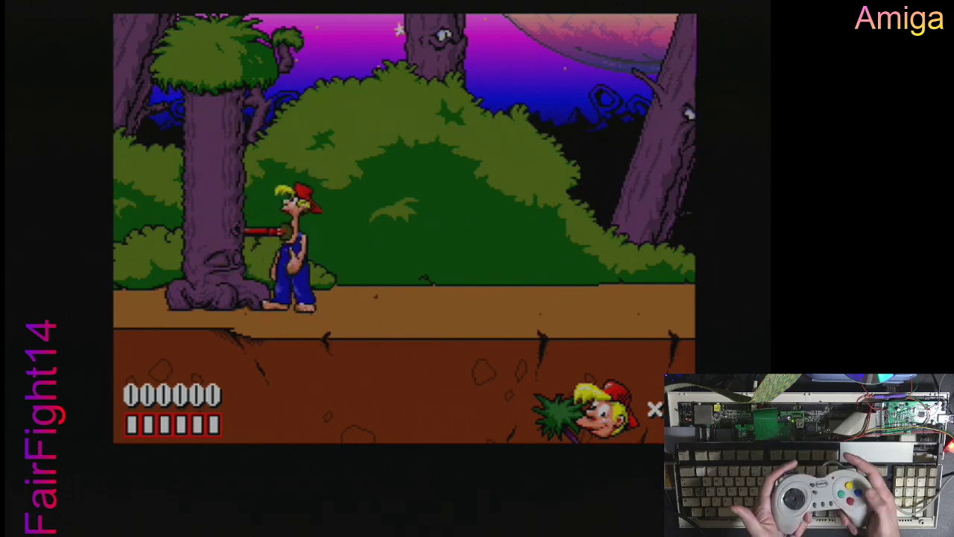
{"action": "key", "text": "Up"}
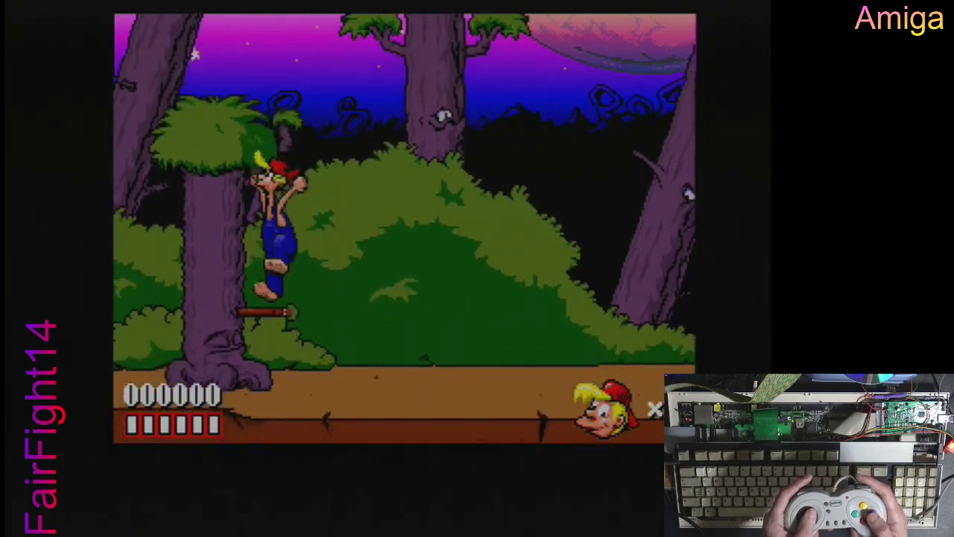
{"action": "key", "text": "Right"}
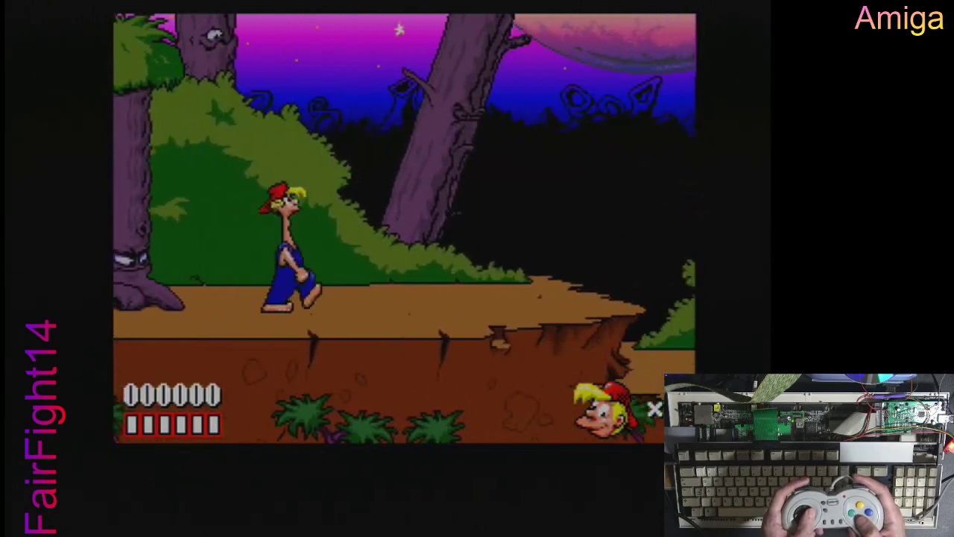
{"action": "key", "text": "Right"}
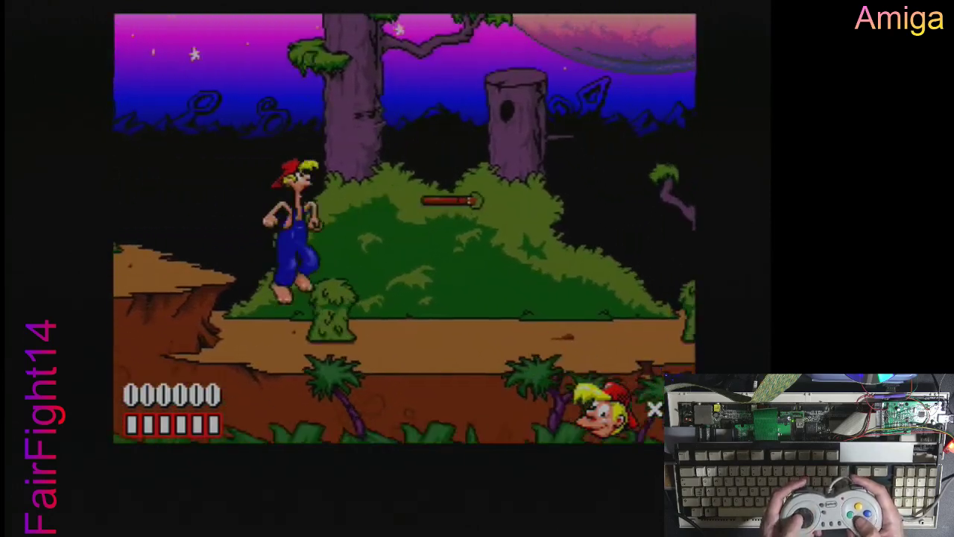
{"action": "key", "text": "Left"}
{"action": "key", "text": "space"}
{"action": "key", "text": "Right"}
{"action": "key", "text": "Right"}
{"action": "key", "text": "space"}
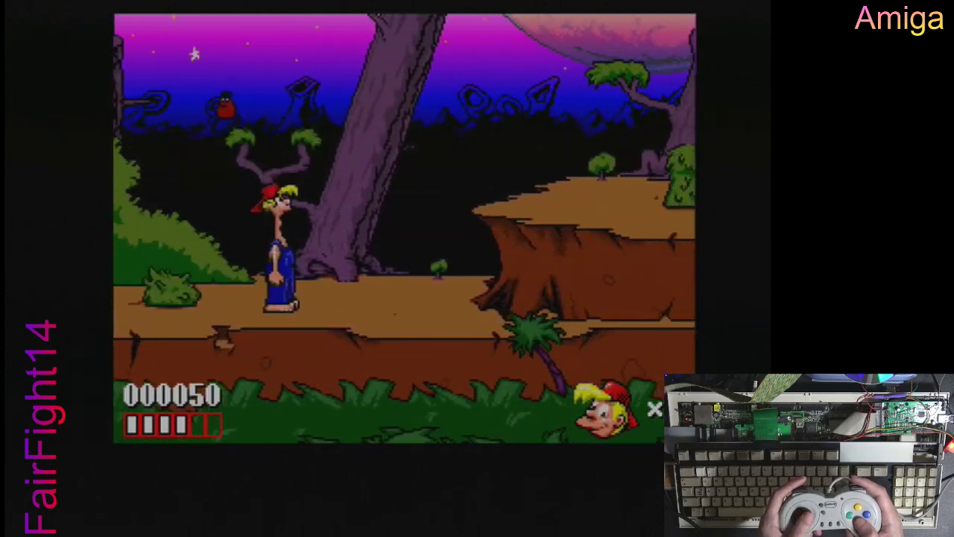
{"action": "key", "text": "Left"}
{"action": "key", "text": "Right"}
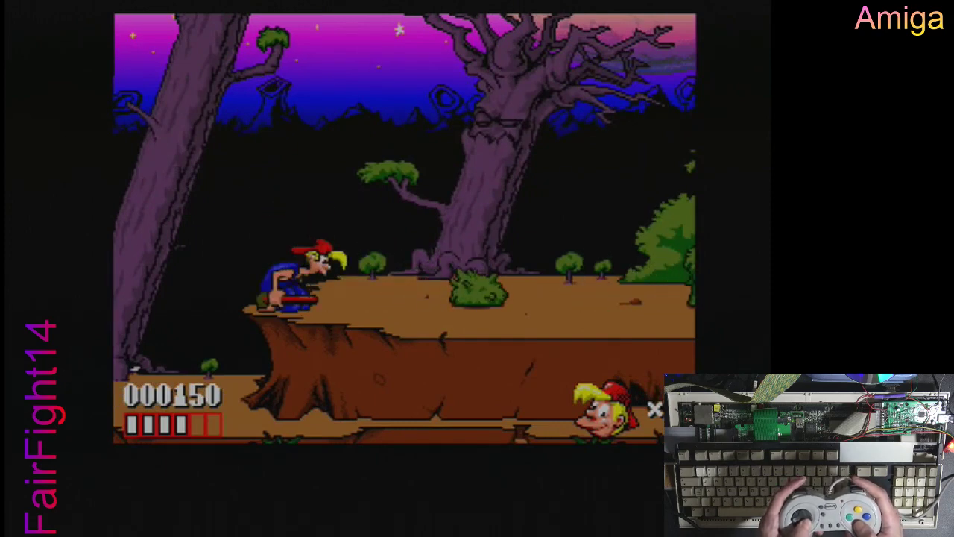
{"action": "key", "text": "Right"}
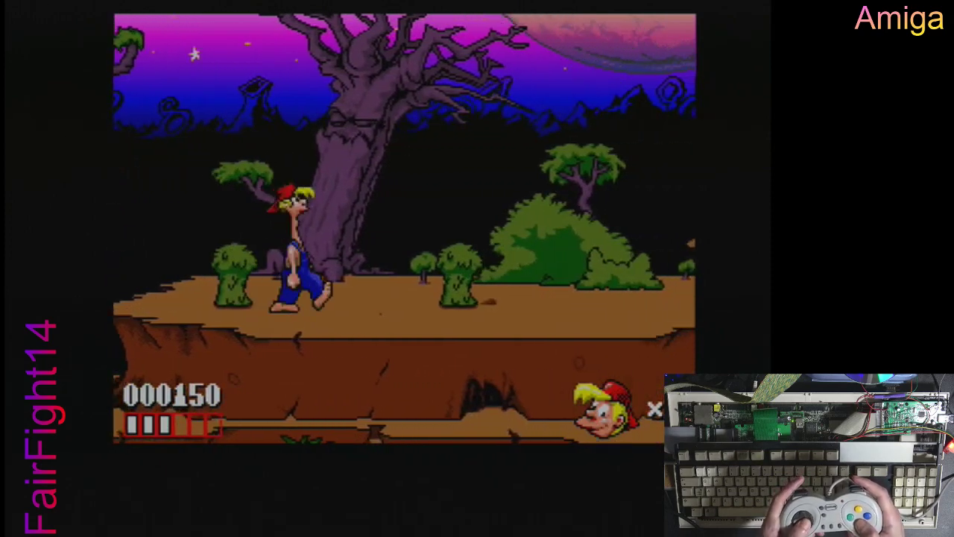
{"action": "key", "text": "Right"}
{"action": "key", "text": "Down"}
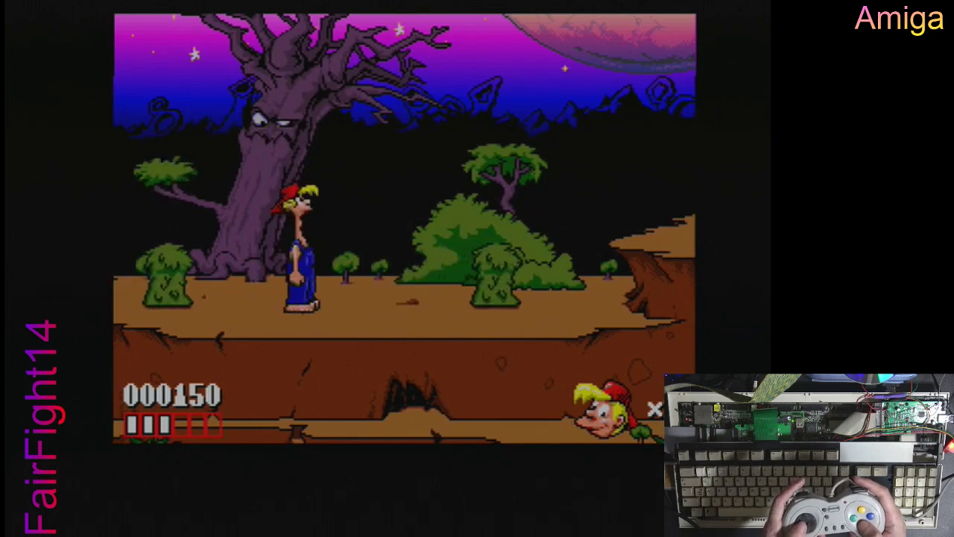
{"action": "key", "text": "Left"}
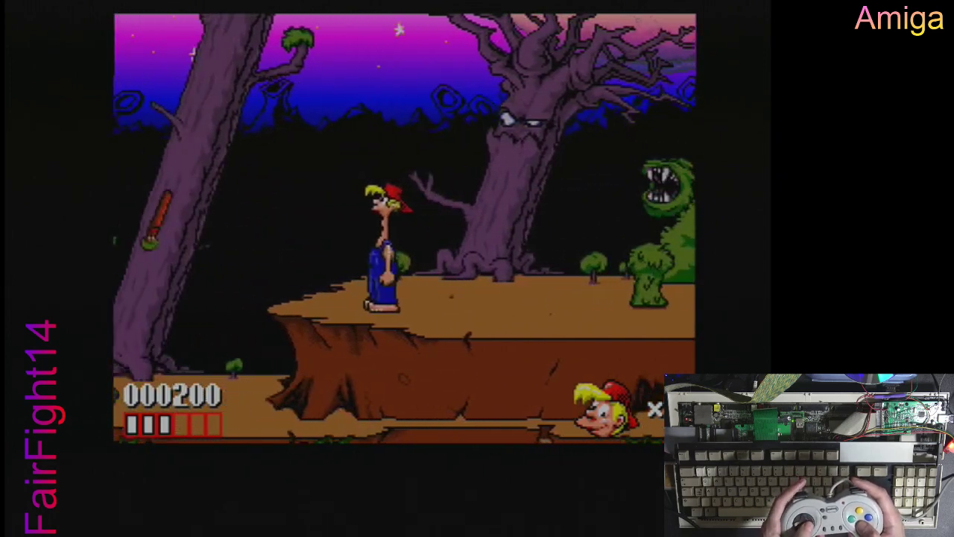
{"action": "key", "text": "Left"}
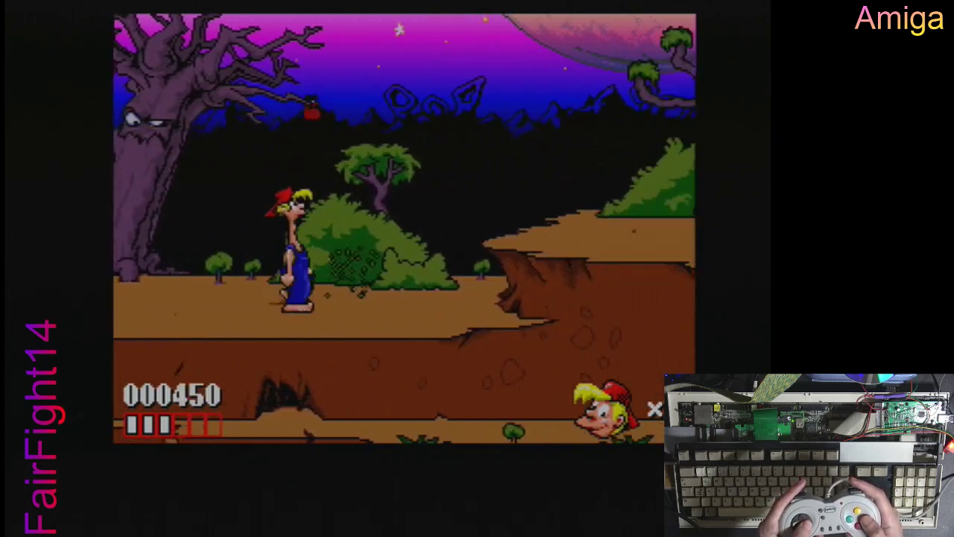
{"action": "key", "text": "Right"}
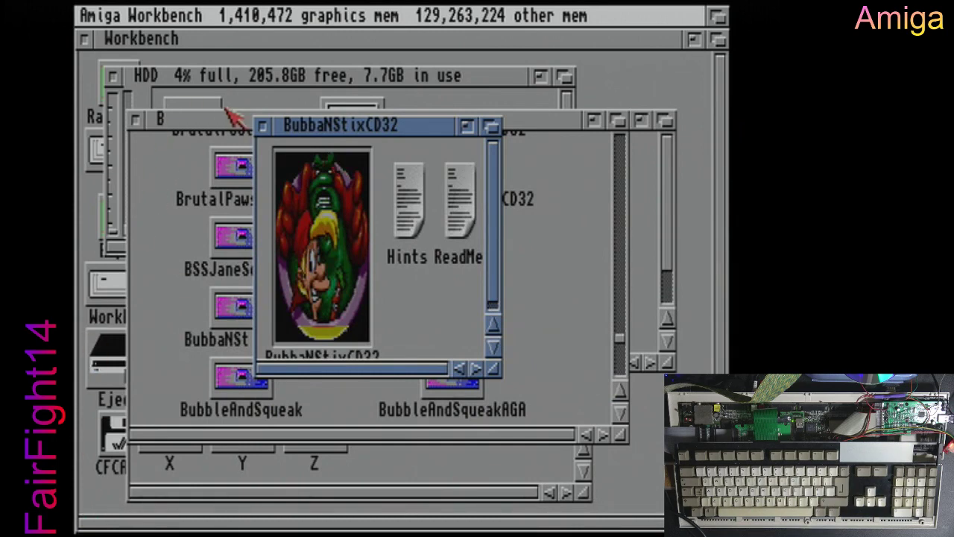
Step: Close the BubbaNStixCD32 drawer window, its parent WHDLoad drawer windows and the HDD window
{"action": "left_click", "coordinate": [263, 125]}
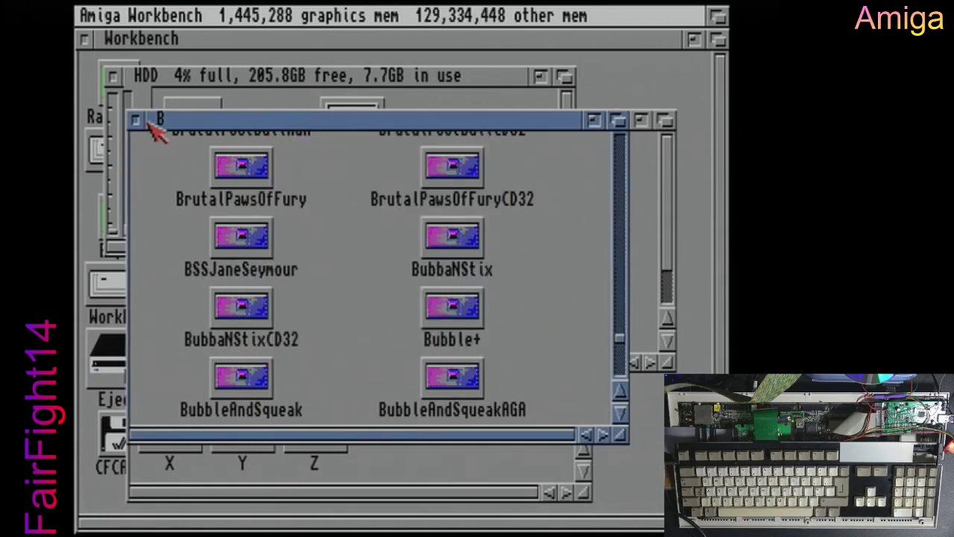
{"action": "left_click", "coordinate": [138, 120]}
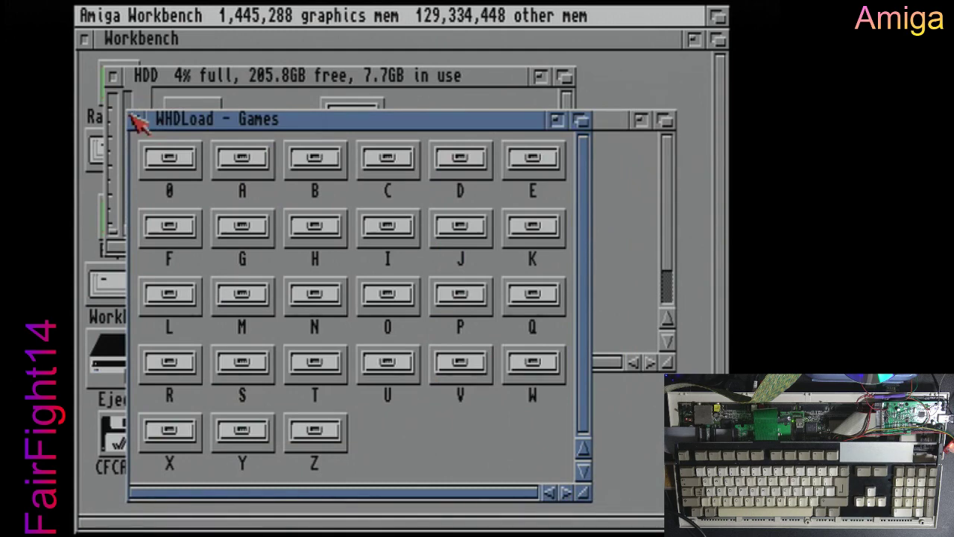
{"action": "left_click", "coordinate": [136, 120]}
{"action": "left_click", "coordinate": [113, 77]}
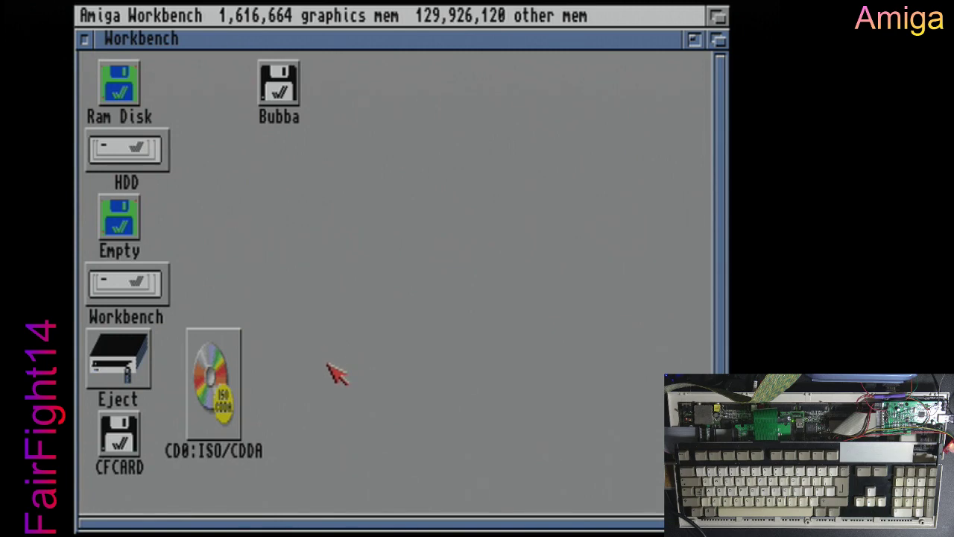
Step: Open the Bubba disc volume and show all of its files, including those without icons
{"action": "double_click", "coordinate": [288, 97]}
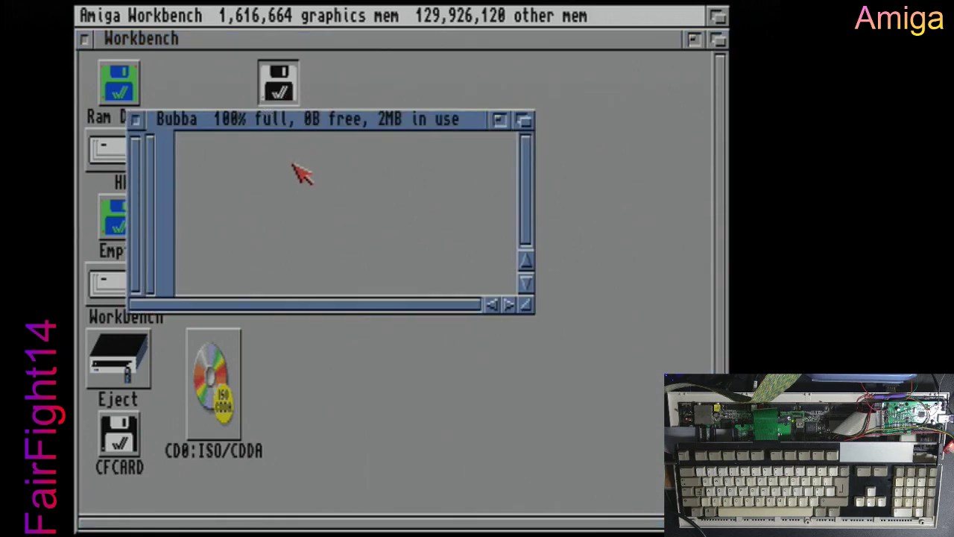
{"action": "right_click", "coordinate": [223, 16]}
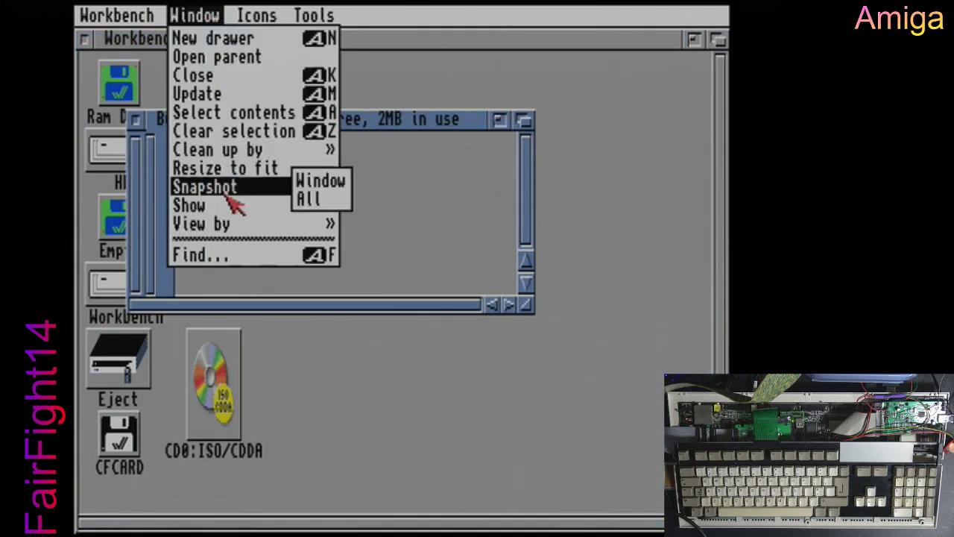
{"action": "left_click", "coordinate": [308, 218]}
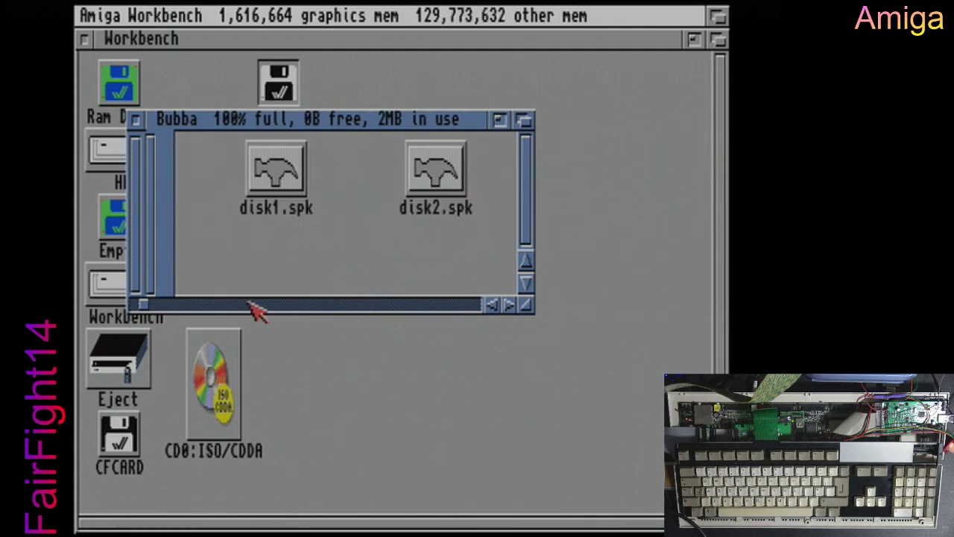
Step: Look inside the s drawer on the Bubba disc and close it again
{"action": "left_click", "coordinate": [146, 305]}
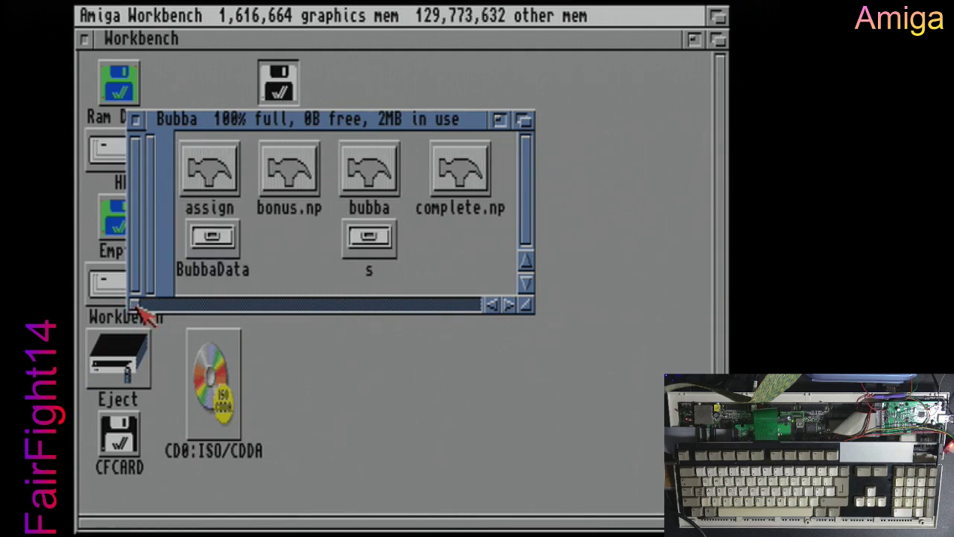
{"action": "double_click", "coordinate": [373, 246]}
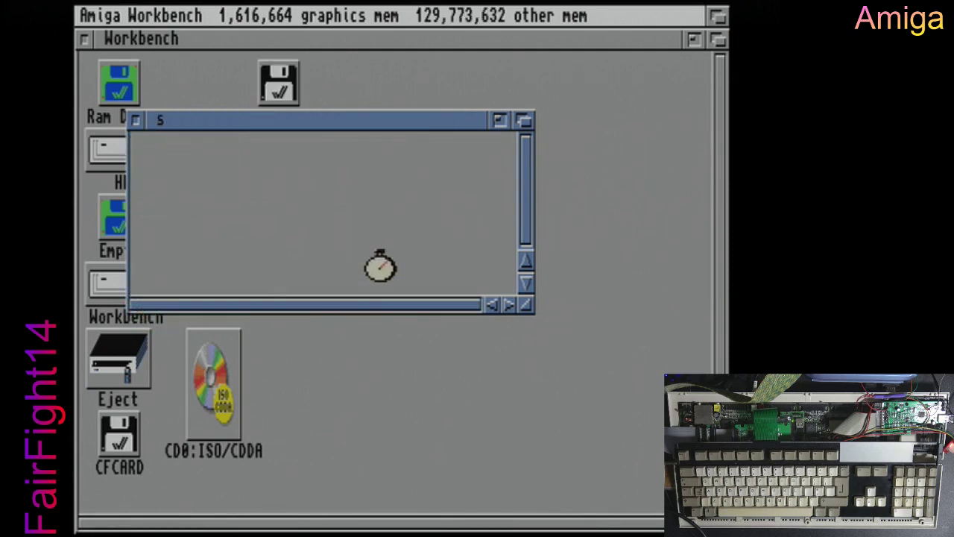
{"action": "left_click", "coordinate": [138, 122]}
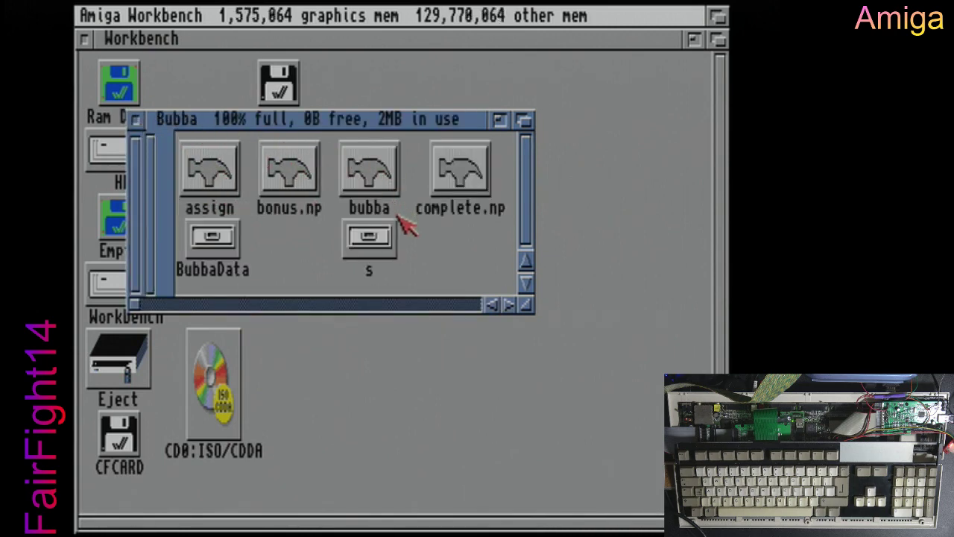
Step: Close the Bubba disc window and launch the CD32 program from the CD32 drawer on the Workbench volume
{"action": "left_click", "coordinate": [138, 120]}
{"action": "double_click", "coordinate": [128, 302]}
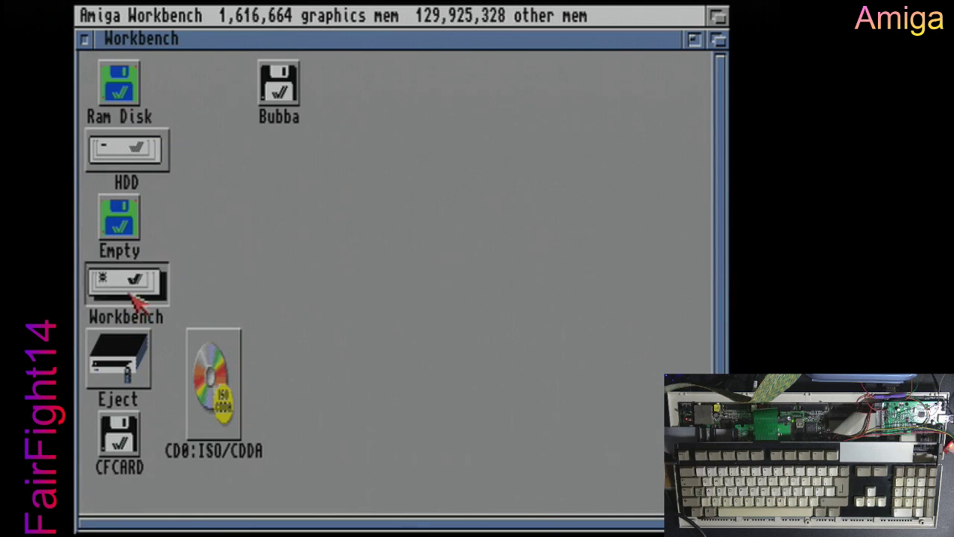
{"action": "double_click", "coordinate": [201, 192]}
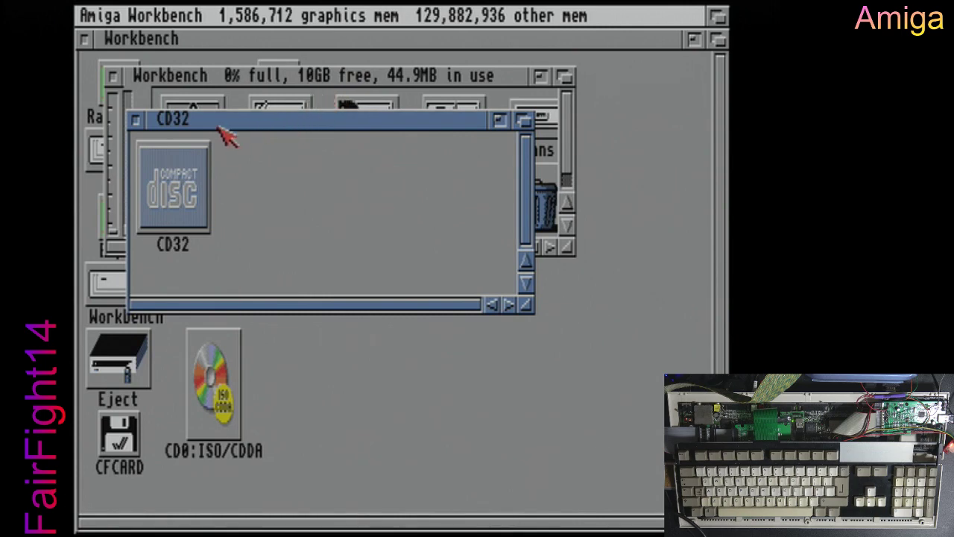
{"action": "double_click", "coordinate": [196, 178]}
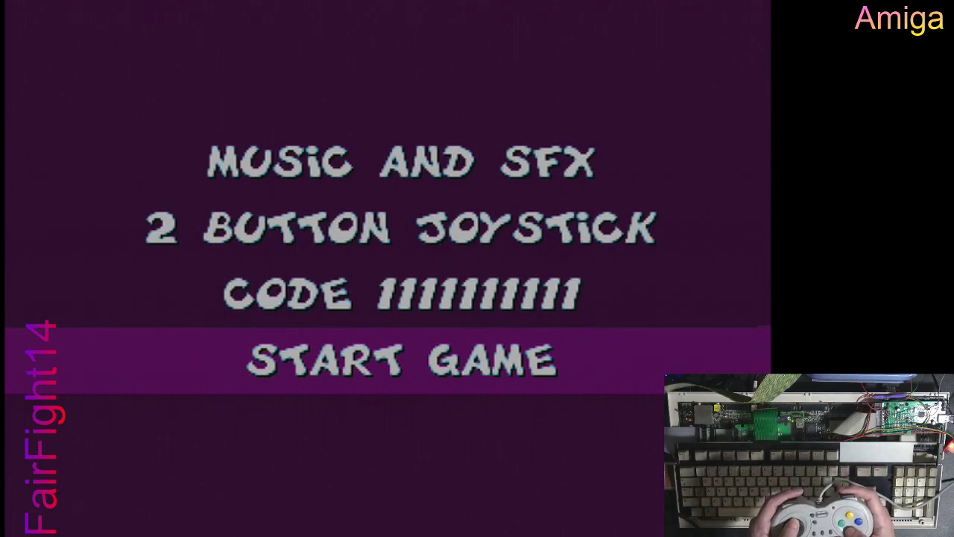
Step: Look through the sound, joystick and code entries of the Bubba 'n' Stix menu and start the game
{"action": "key", "text": "Up"}
{"action": "key", "text": "Up"}
{"action": "key", "text": "Up"}
{"action": "key", "text": "Down"}
{"action": "key", "text": "Down"}
{"action": "key", "text": "Down"}
{"action": "key", "text": "Return"}
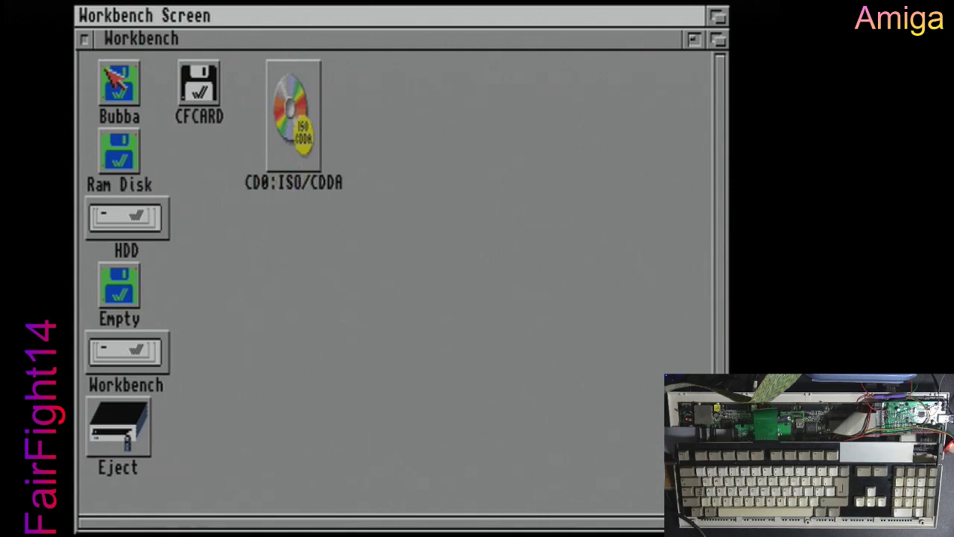
Step: Select the Bubba disc on the Workbench desktop and eject it from the CD drive
{"action": "left_click", "coordinate": [112, 81]}
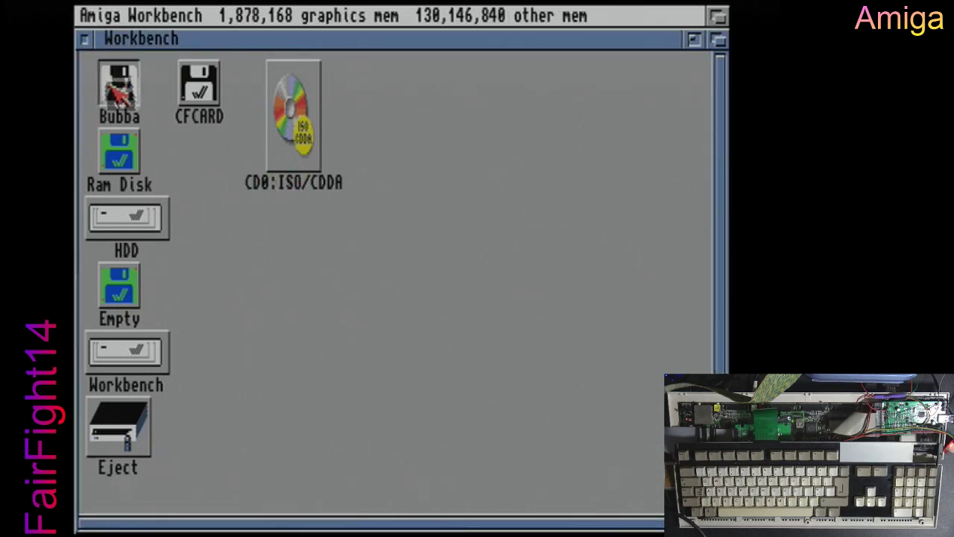
{"action": "left_click", "coordinate": [122, 428]}
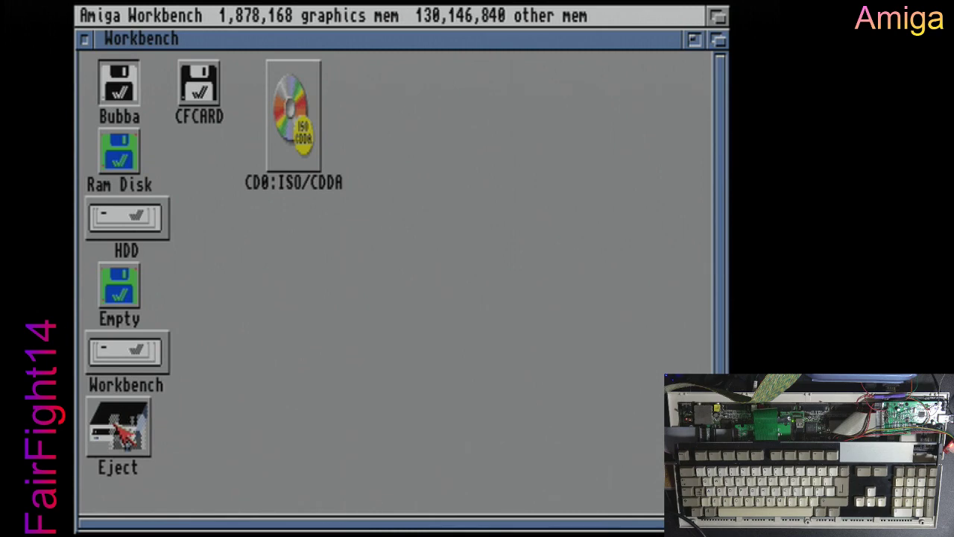
{"action": "double_click", "coordinate": [118, 424]}
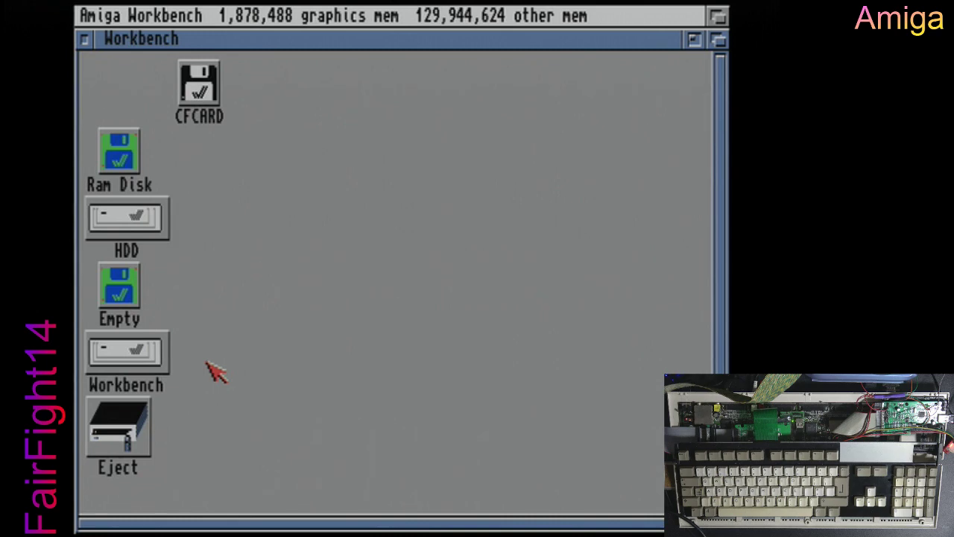
Step: Open the Workbench volume's CD32 drawer and run the CD32 program to boot the TOWERASSAULT disc
{"action": "double_click", "coordinate": [167, 358]}
{"action": "double_click", "coordinate": [194, 187]}
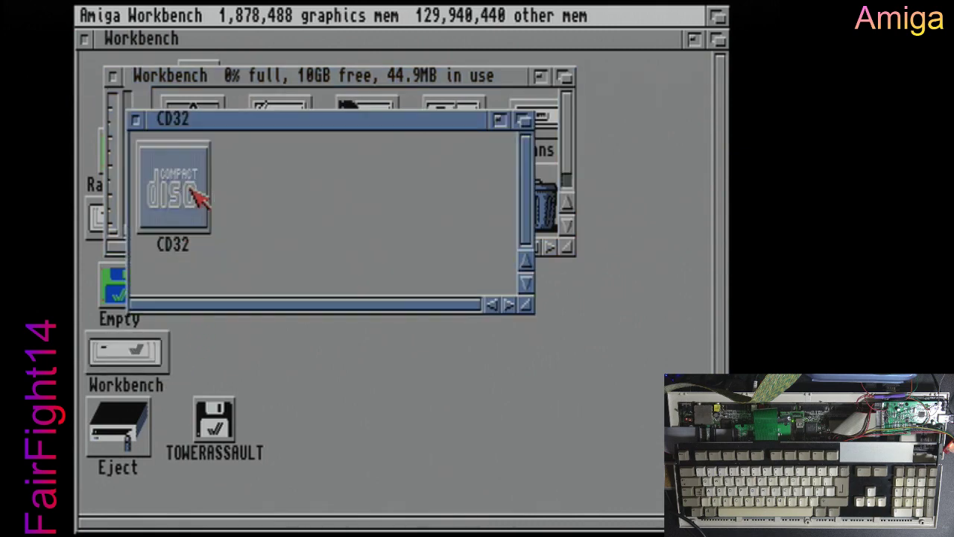
{"action": "double_click", "coordinate": [197, 198]}
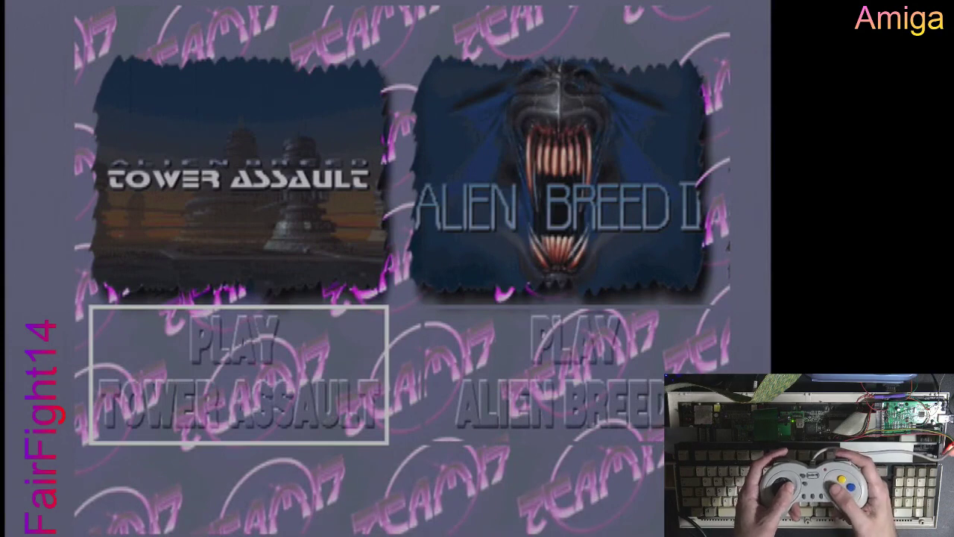
Step: Switch between the disc's two games, choose Play Tower Assault, and start the assault from its options screen
{"action": "key", "text": "Right"}
{"action": "key", "text": "Left"}
{"action": "key", "text": "Right"}
{"action": "key", "text": "Left"}
{"action": "key", "text": "Right"}
{"action": "key", "text": "Left"}
{"action": "key", "text": "Right"}
{"action": "key", "text": "Left"}
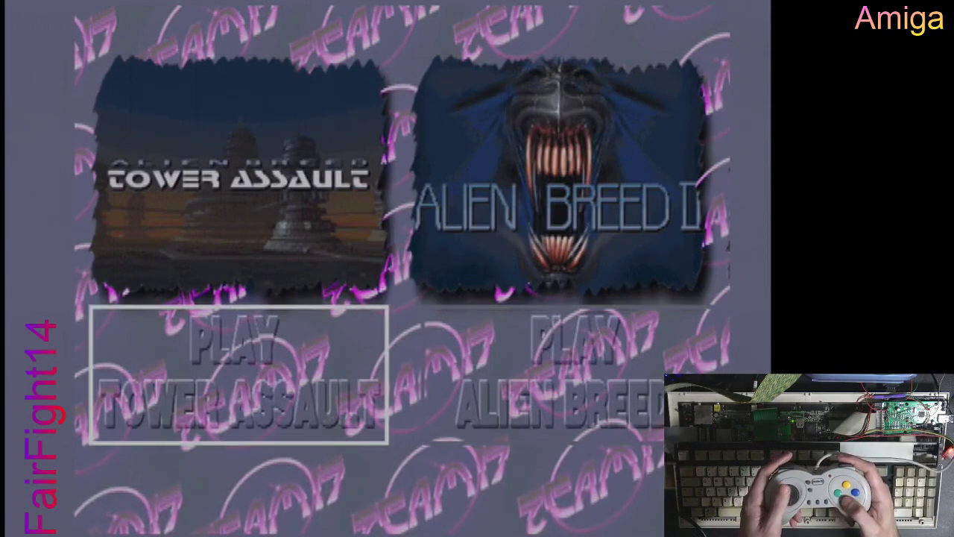
{"action": "key", "text": "Right"}
{"action": "key", "text": "Left"}
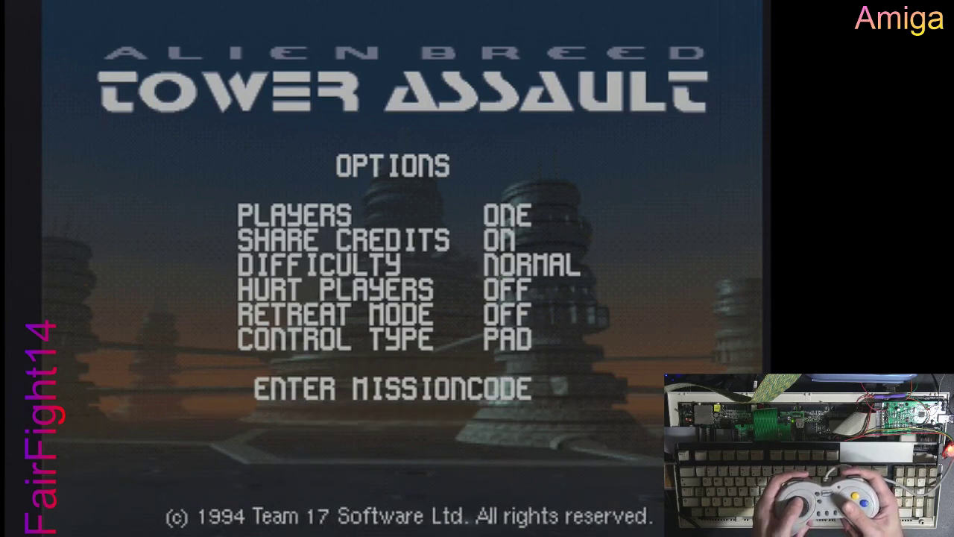
{"action": "key", "text": "Return"}
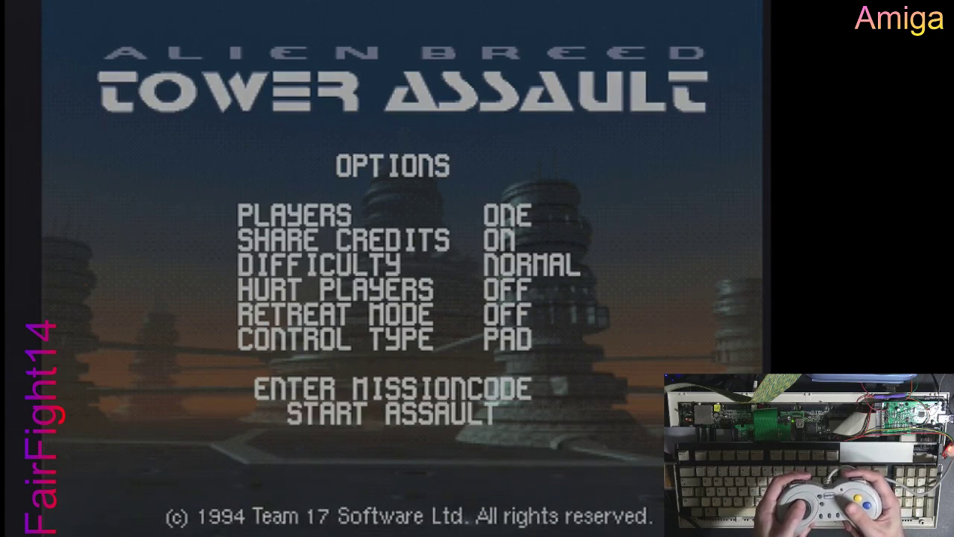